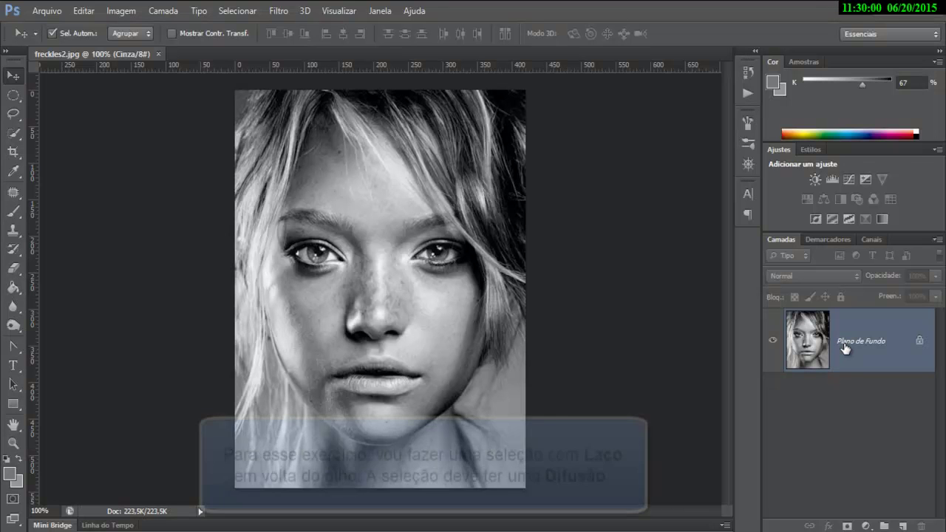
- Convert the locked background into an editable layer, keeping the default name Camada 0
double_click(777, 368)
left_click(613, 173)
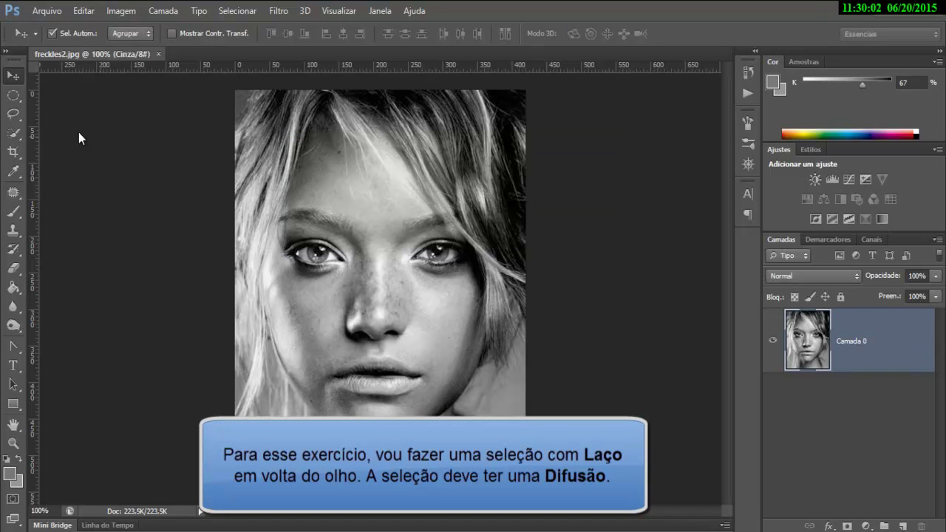
- Try to make a Lasso selection around the eye on the image's left side with a 50 px feather
left_click(17, 116)
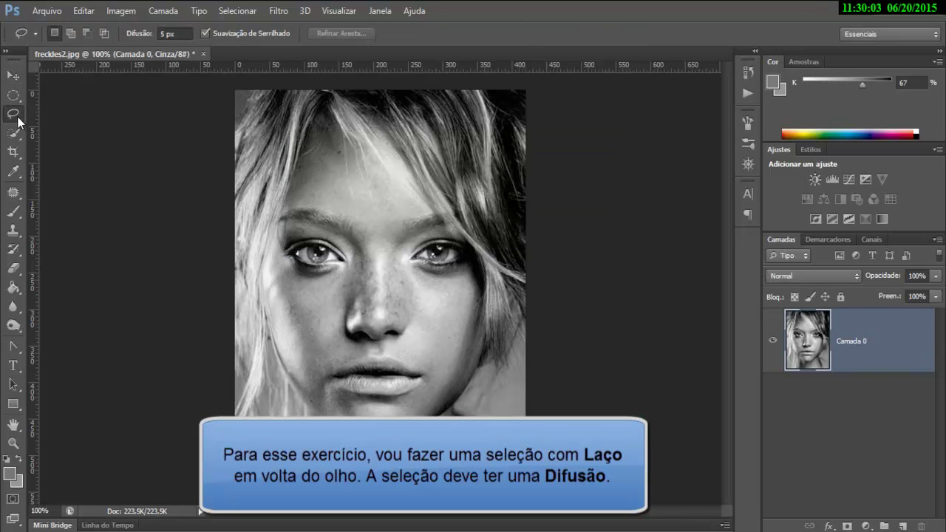
left_click(166, 33)
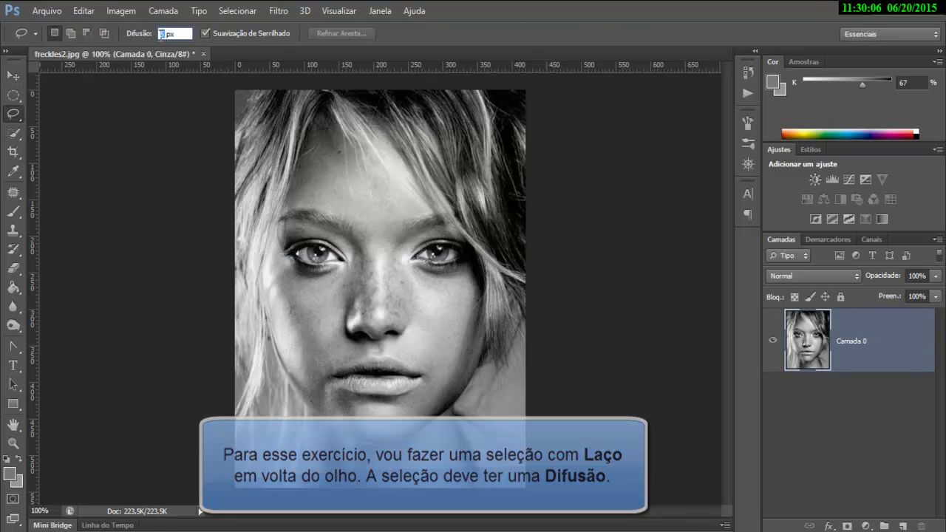
type("50")
key("Return")
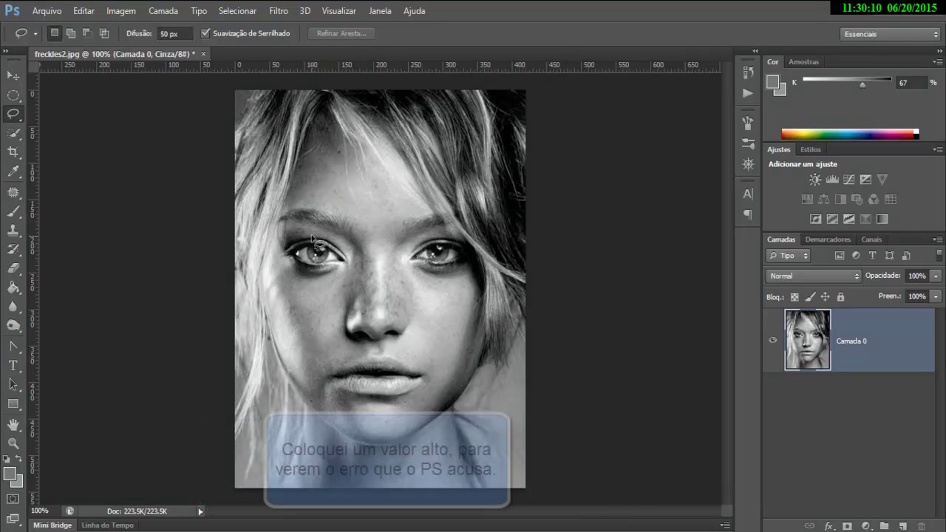
mouse_move(287, 245)
left_mouse_down()
mouse_move(281, 273)
mouse_move(311, 292)
mouse_move(340, 288)
mouse_move(353, 265)
mouse_move(323, 231)
mouse_move(299, 229)
mouse_move(287, 261)
left_mouse_up()
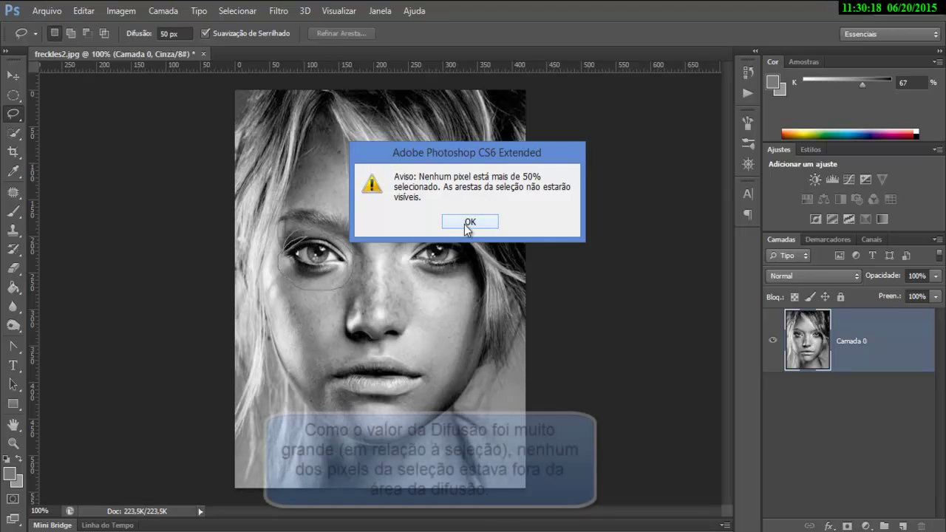
left_click(464, 224)
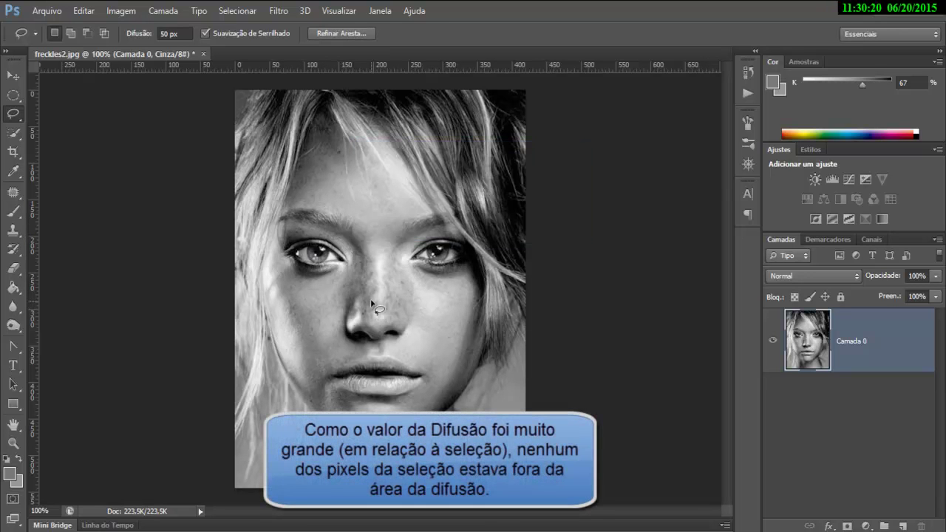
- Set the Lasso feather to 20 px and select the area around the eye on the image's left side
left_click(155, 36)
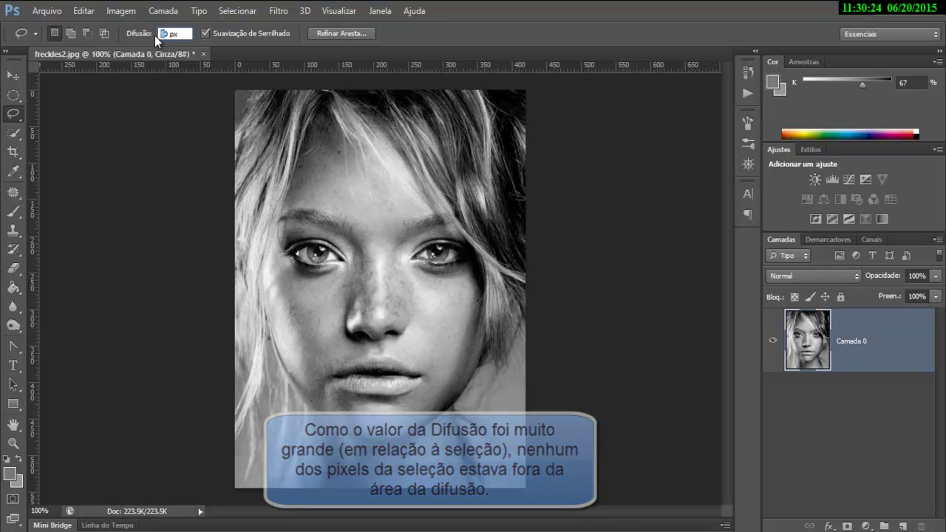
type("200")
key("Return")
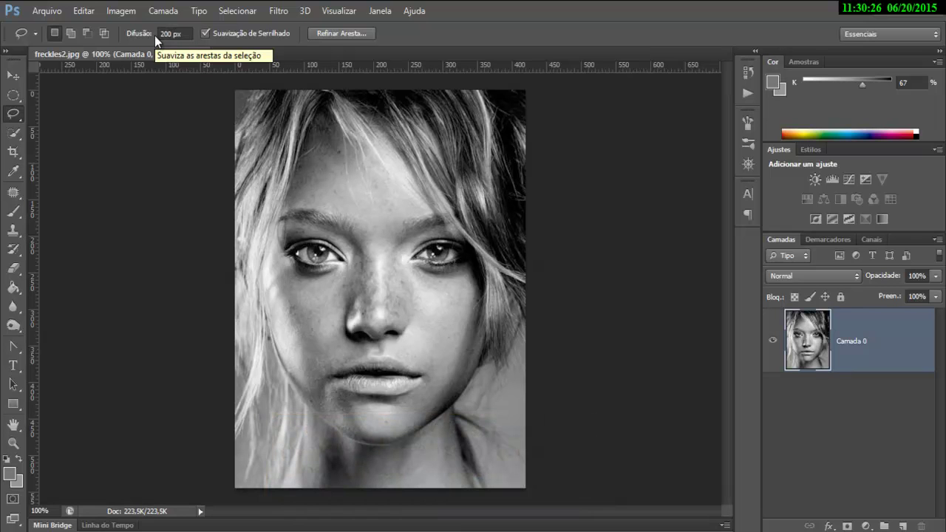
left_click(164, 33)
type("20")
key("Return")
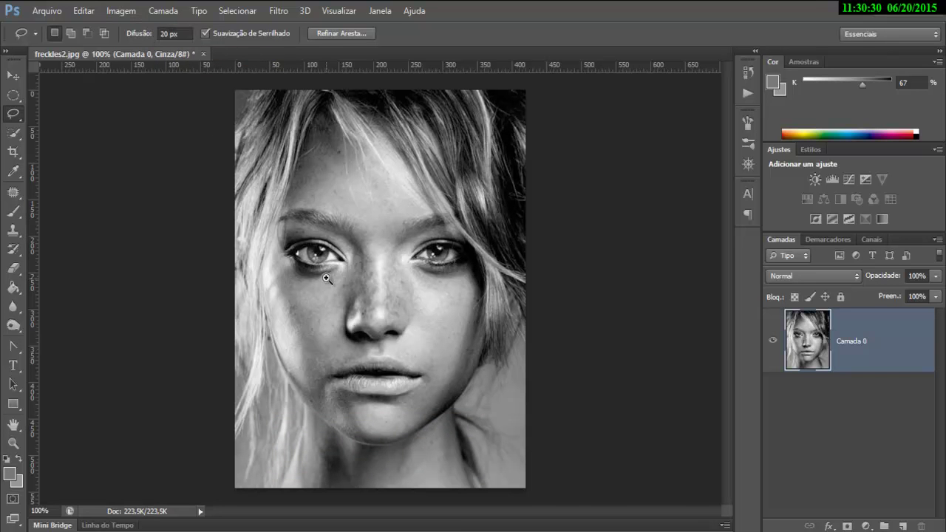
scroll(326, 280, "up", 1)
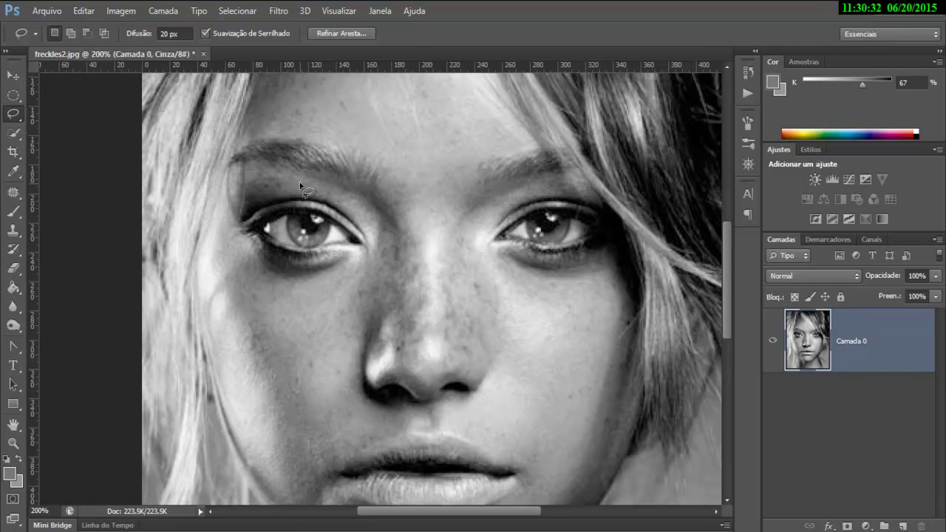
mouse_move(247, 187)
left_mouse_down()
mouse_move(221, 246)
mouse_move(260, 289)
mouse_move(340, 298)
left_mouse_up()
left_click_drag(366, 222, 301, 179)
left_click_drag(197, 261, 195, 263)
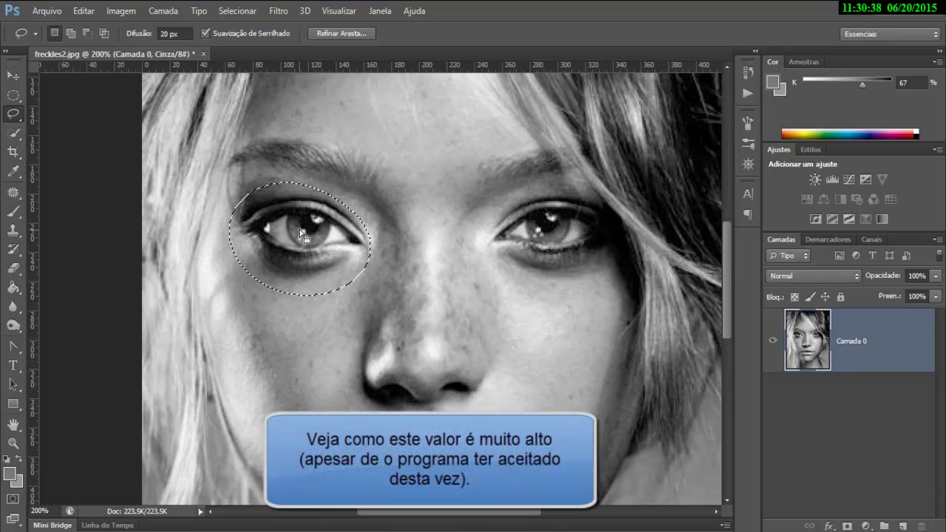
- Copy the 20 px feathered eye selection to a new layer
left_click(163, 11)
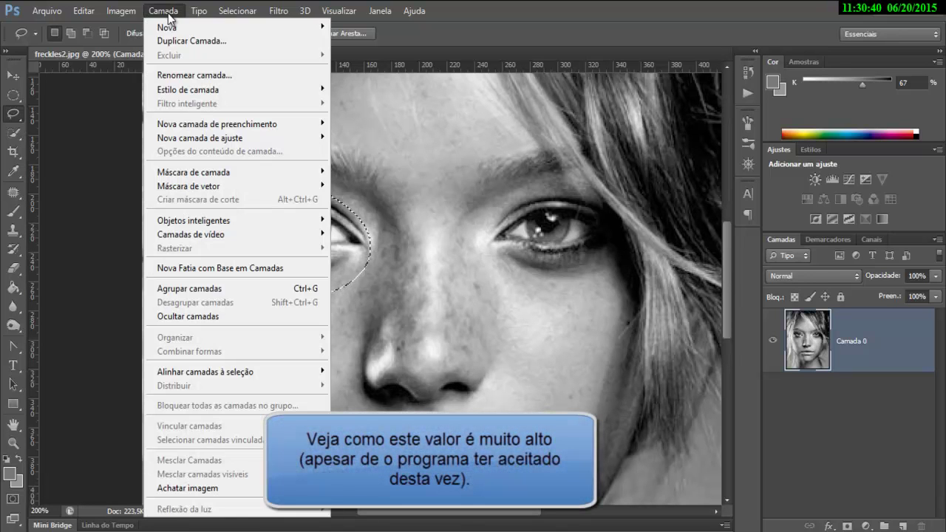
mouse_move(318, 27)
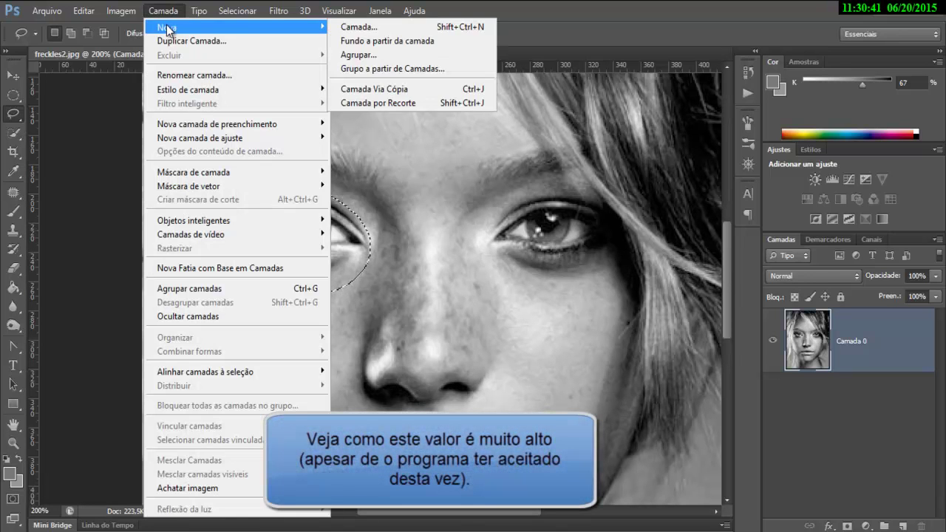
left_click(356, 91)
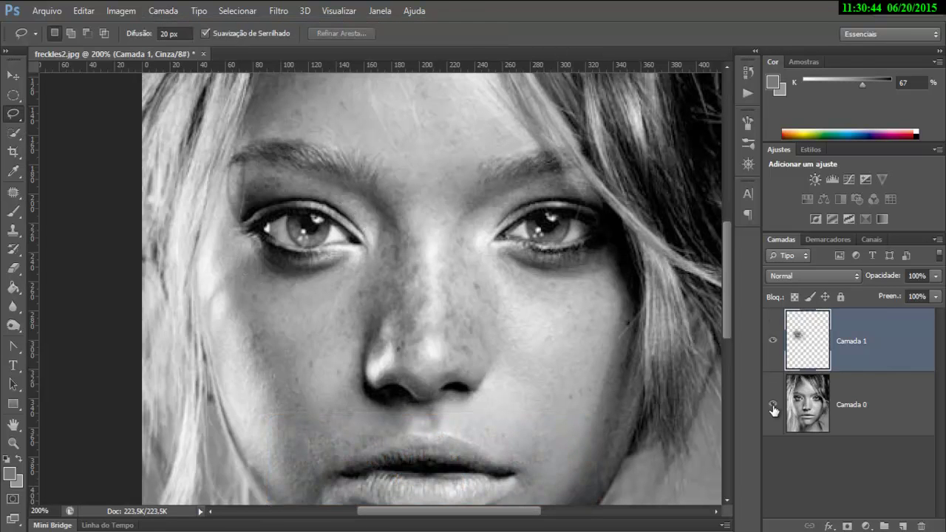
- Check the copied eye's soft edges with Camada 0 temporarily hidden, and delete the copied layer
left_click(773, 408)
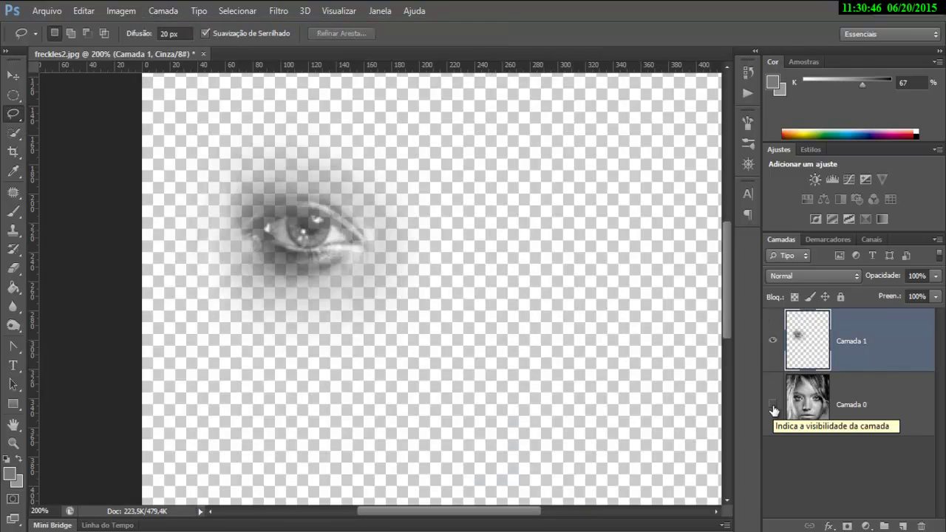
left_click(773, 408)
left_click(923, 526)
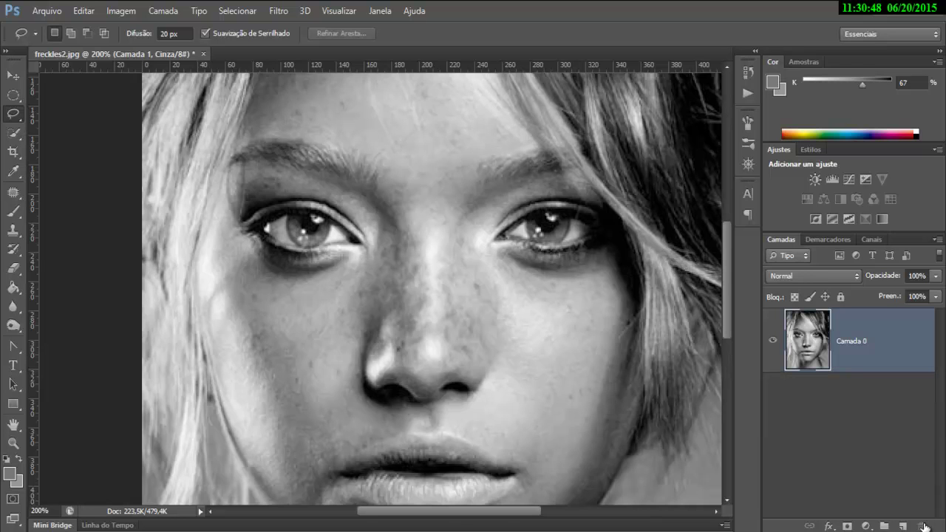
- Set the Lasso feather to 5 px and select the area around the eye on the image's left side
double_click(164, 34)
type("5")
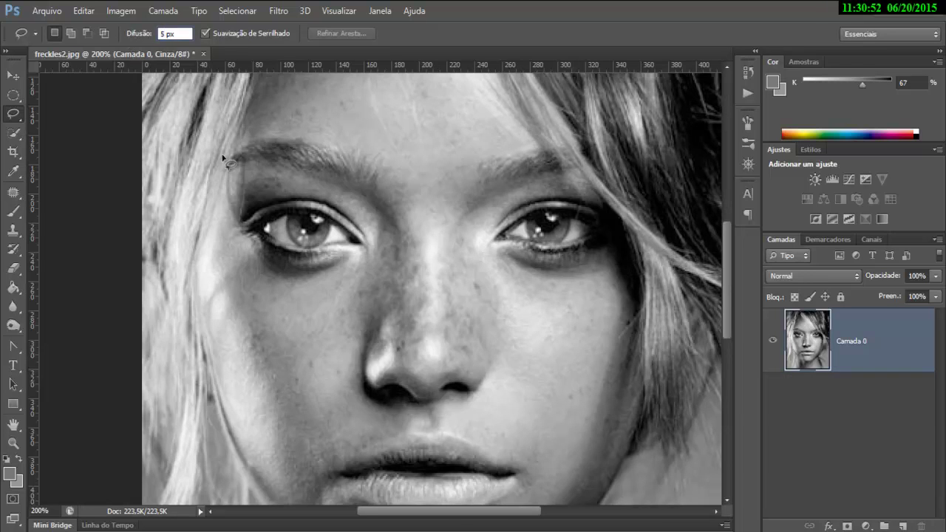
key("Return")
mouse_move(275, 180)
left_mouse_down()
mouse_move(237, 192)
mouse_move(219, 231)
left_mouse_up()
mouse_move(329, 290)
left_mouse_down()
mouse_move(357, 276)
mouse_move(387, 235)
mouse_move(342, 185)
mouse_move(272, 173)
left_mouse_up()
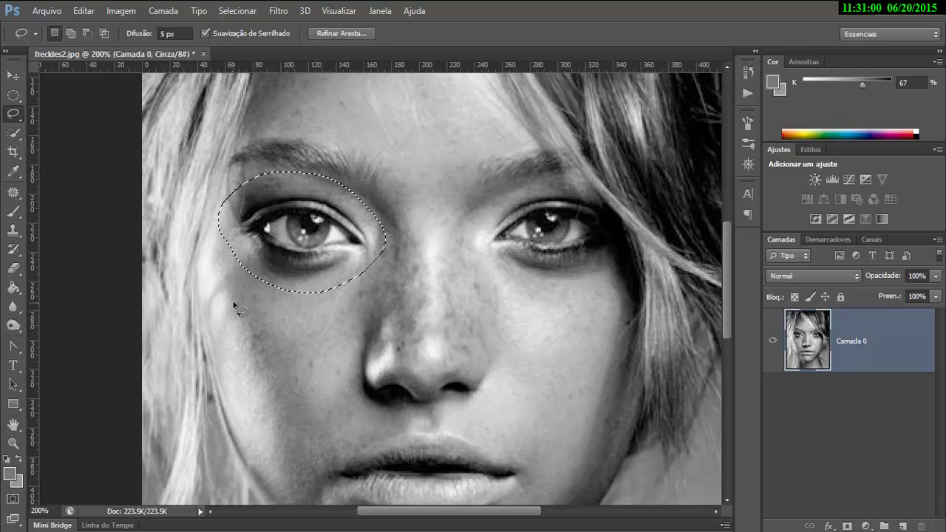
- Copy the selected eye to a new layer and check its edges with Camada 0 temporarily hidden
left_click(163, 11)
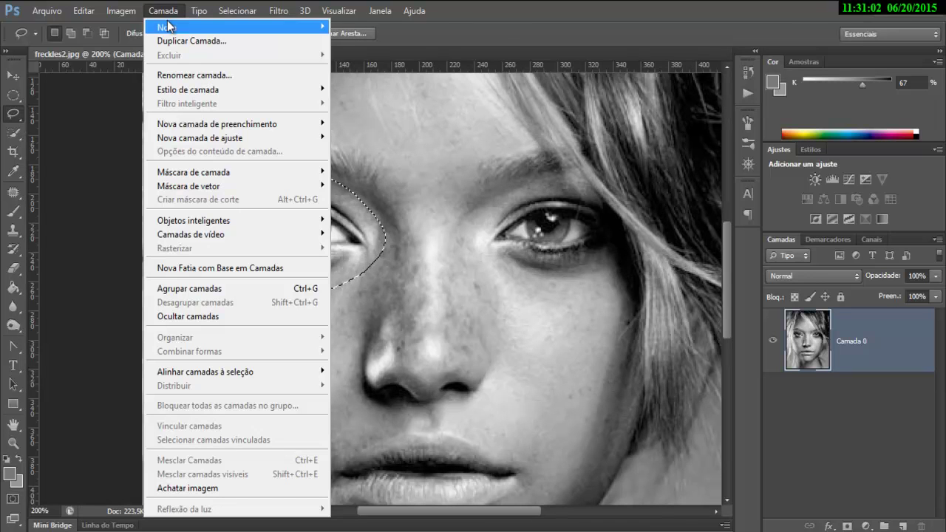
mouse_move(309, 27)
left_click(372, 87)
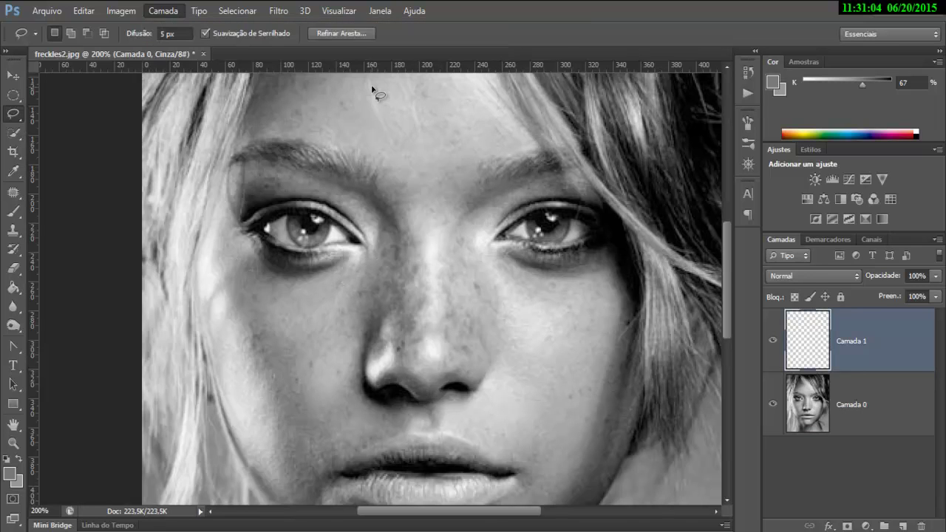
left_click(774, 404)
left_click(774, 404)
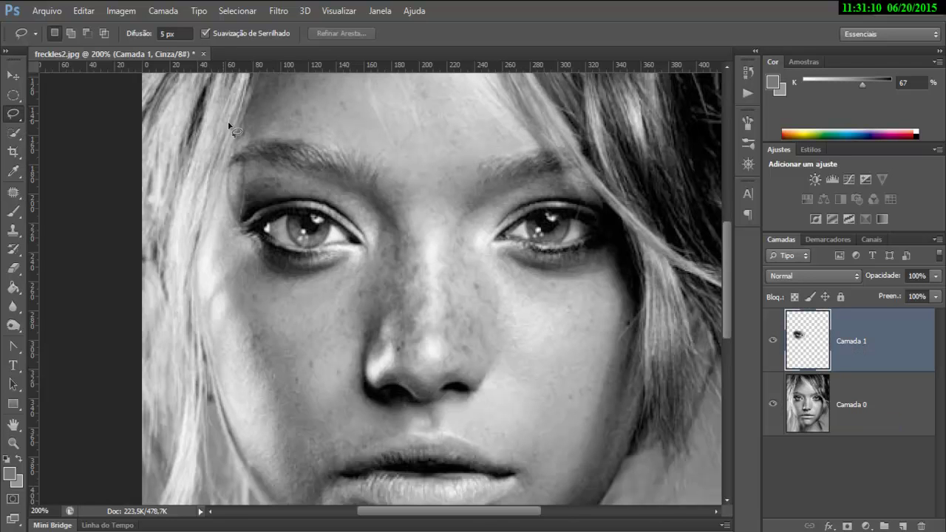
- Start Puppet Warp on the copied eye layer with Normal density, inspecting the mesh briefly before hiding it
left_click(130, 13)
mouse_move(82, 12)
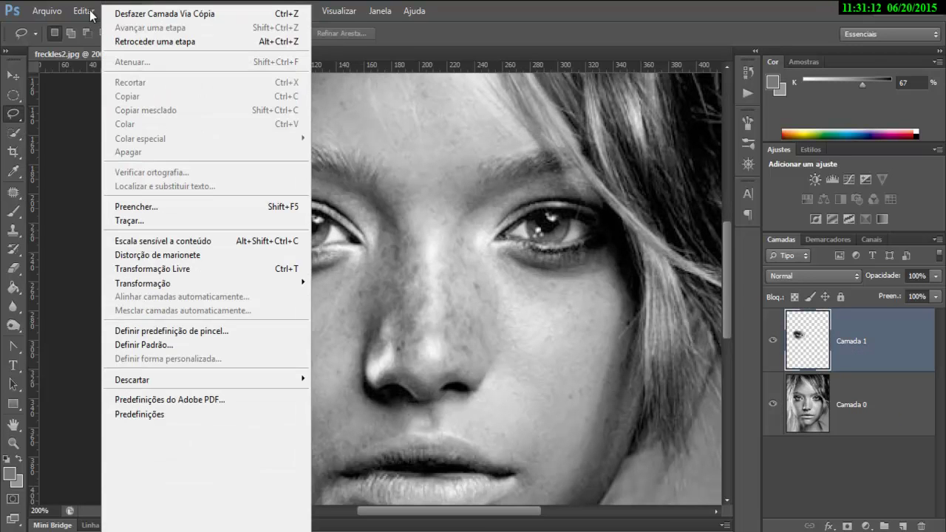
left_click(229, 259)
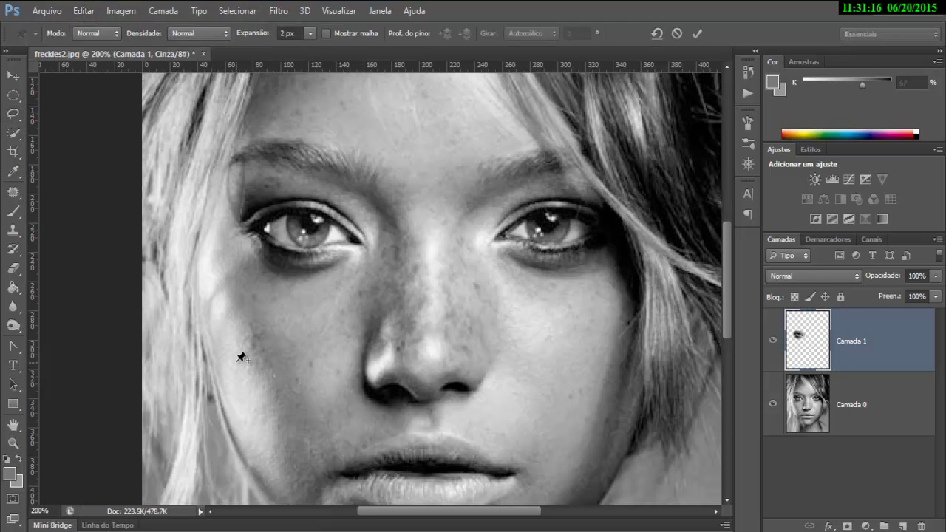
left_click(350, 33)
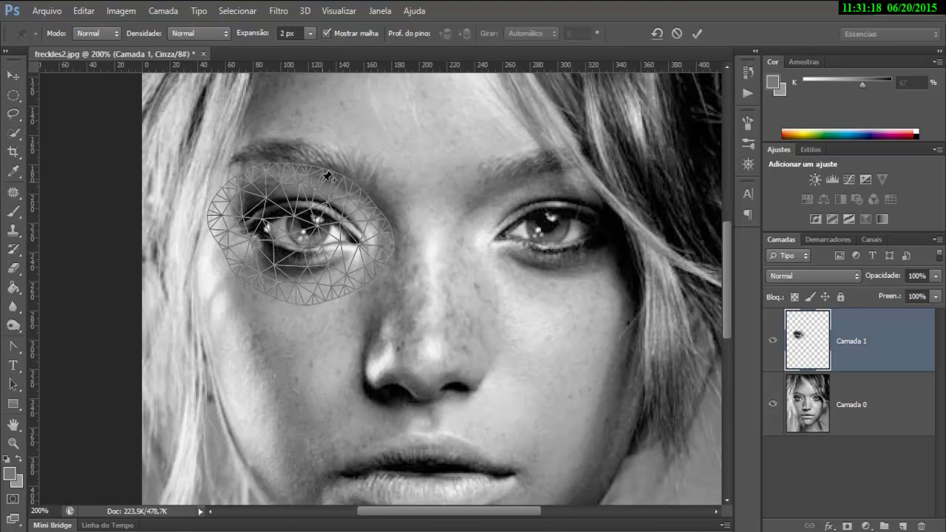
left_click(220, 34)
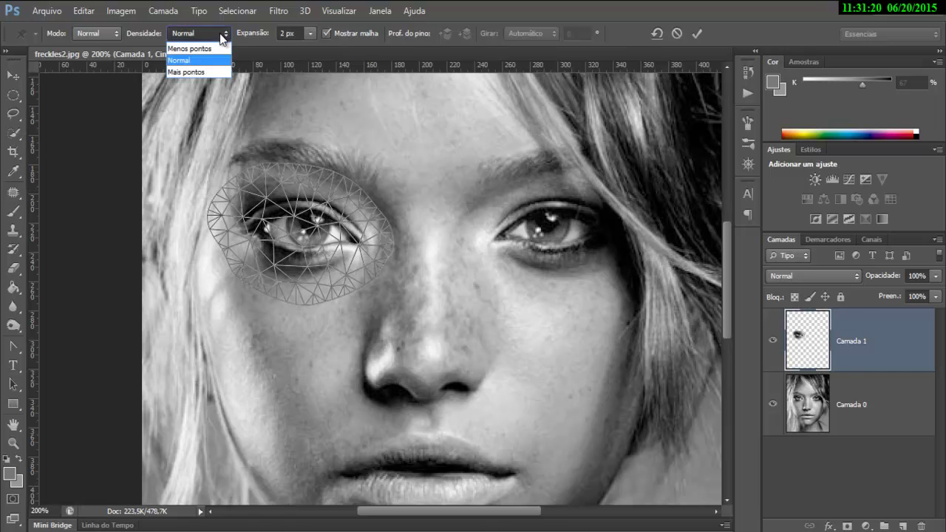
left_click(194, 60)
left_click(370, 33)
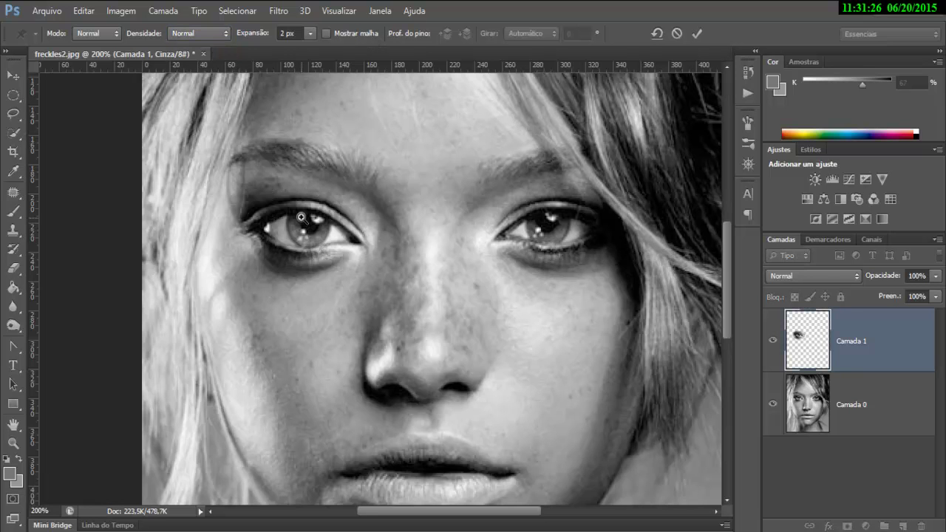
- Place four Puppet Warp pins spaced along the upper eyelid
scroll(301, 220, "up", 1)
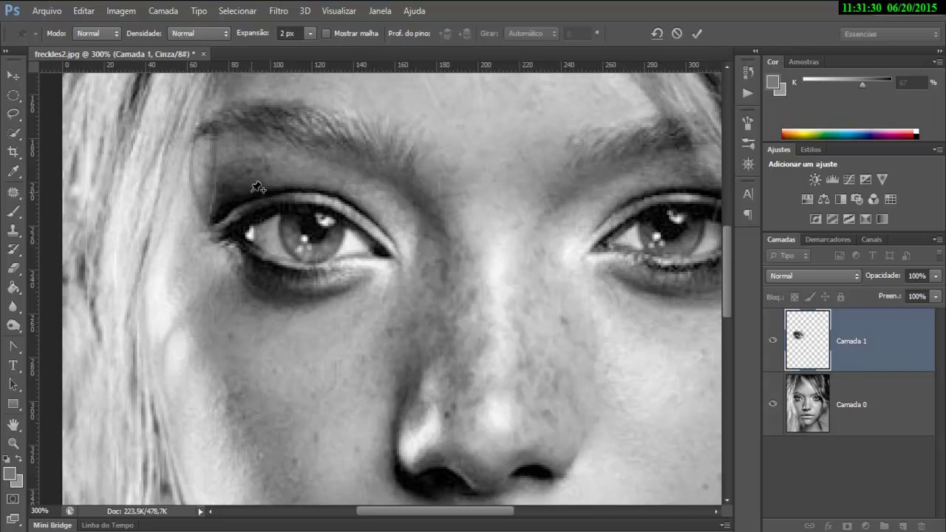
left_click(263, 209)
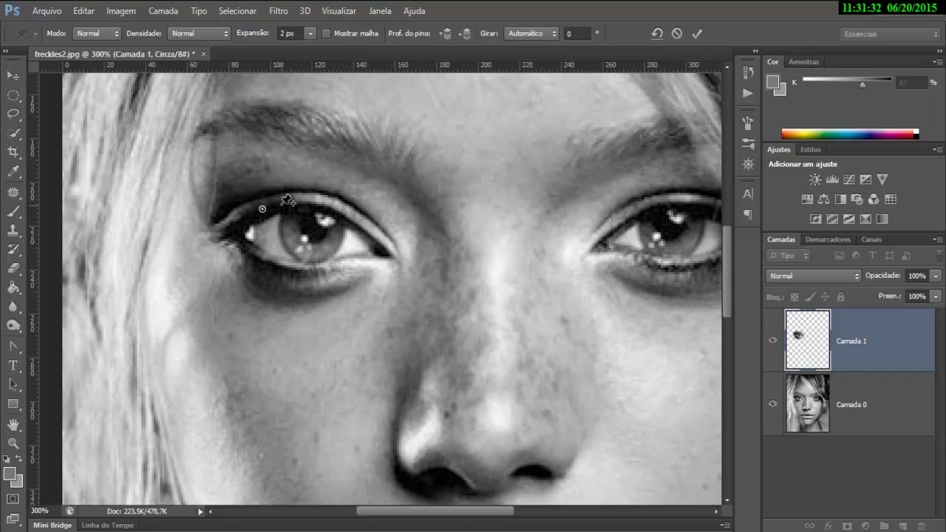
left_click(283, 203)
left_click(313, 203)
left_click(338, 209)
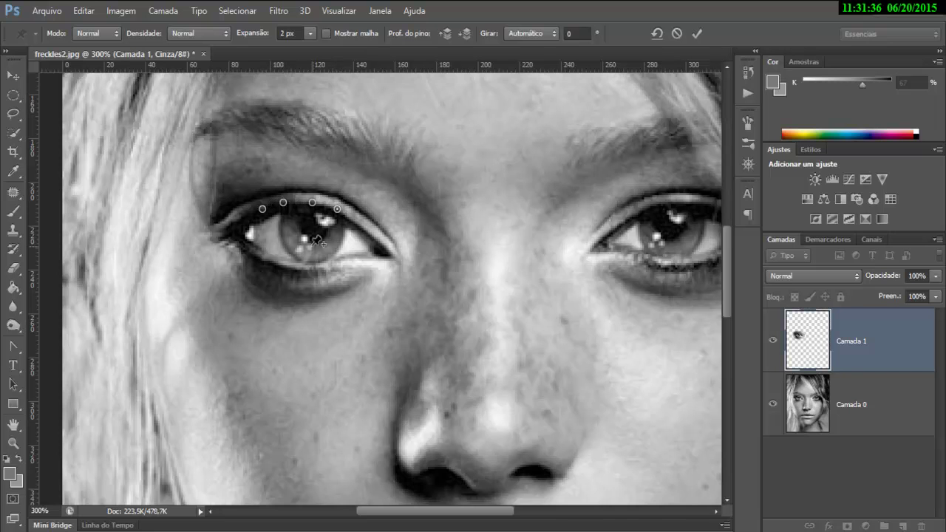
- Place three Puppet Warp pins along the lower eyelid, spacing them far enough apart to be accepted
left_click(254, 255)
left_click(279, 258)
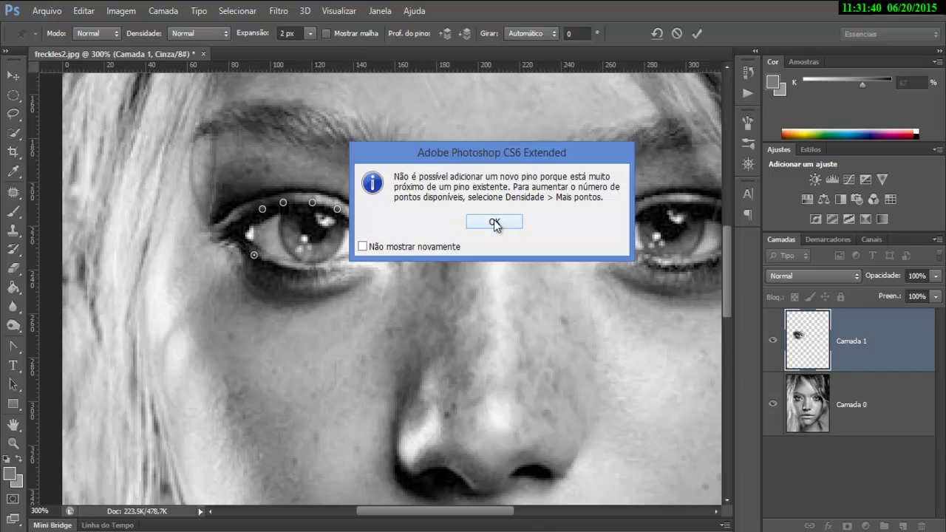
left_click(495, 223)
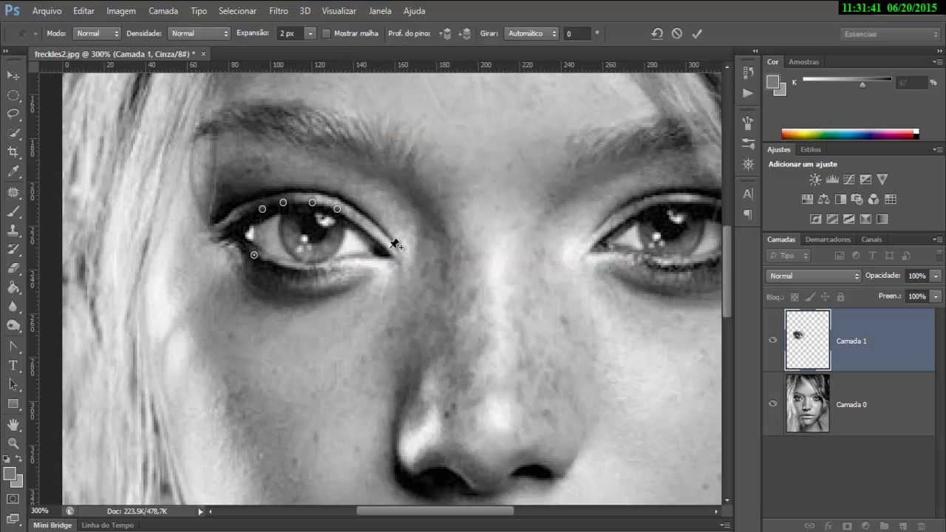
left_click(277, 260)
left_click(494, 224)
left_click(281, 268)
left_click(318, 270)
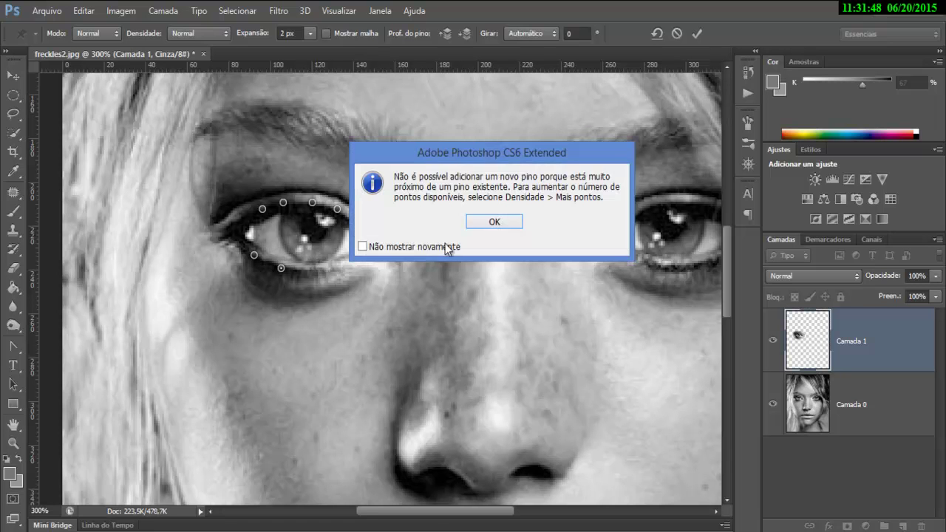
left_click(494, 223)
left_click(317, 266)
left_click(466, 226)
left_click(327, 265)
- Move the upper eyelid pins slightly upward and outward to open the eye, adjusting the outermost pin's height
left_click_drag(262, 210, 343, 212)
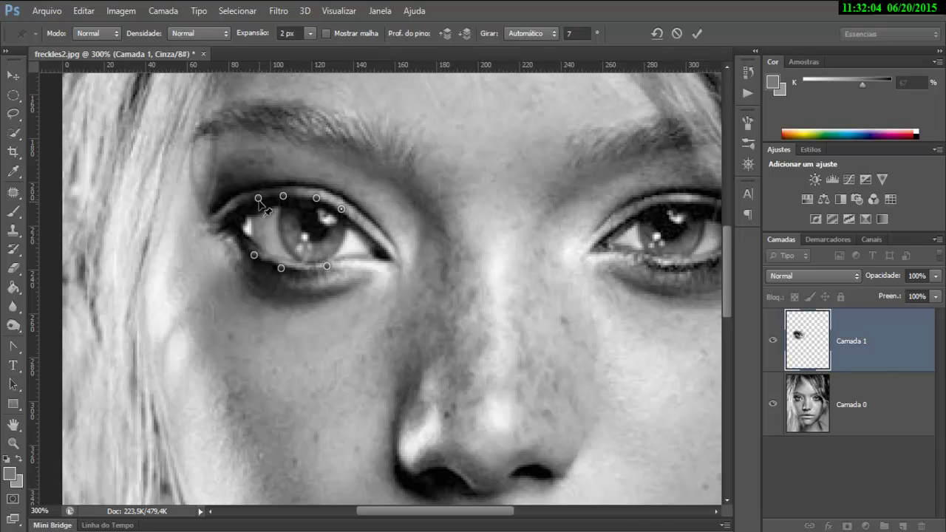
left_click_drag(259, 198, 259, 203)
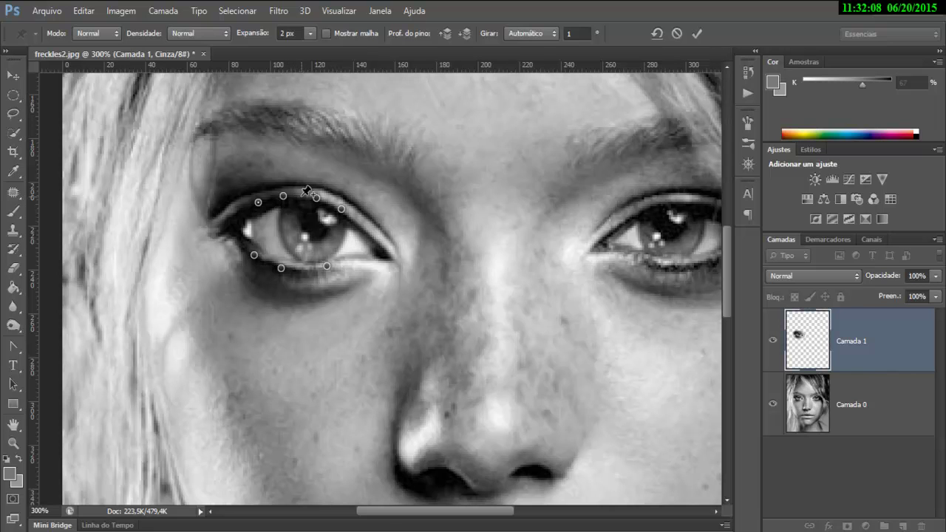
- Delete the third pin from the outer corner along the upper eyelid
left_click(307, 191)
left_click(474, 221)
right_click(316, 199)
left_click(349, 213)
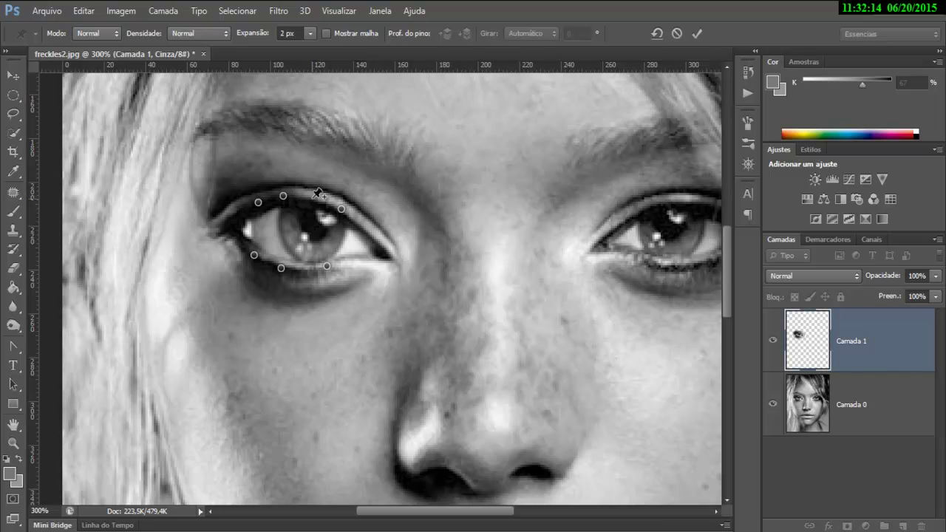
- Replace the missing third Puppet Warp pin on the upper eyelid and shift the innermost pin slightly toward the nose
left_click(318, 194)
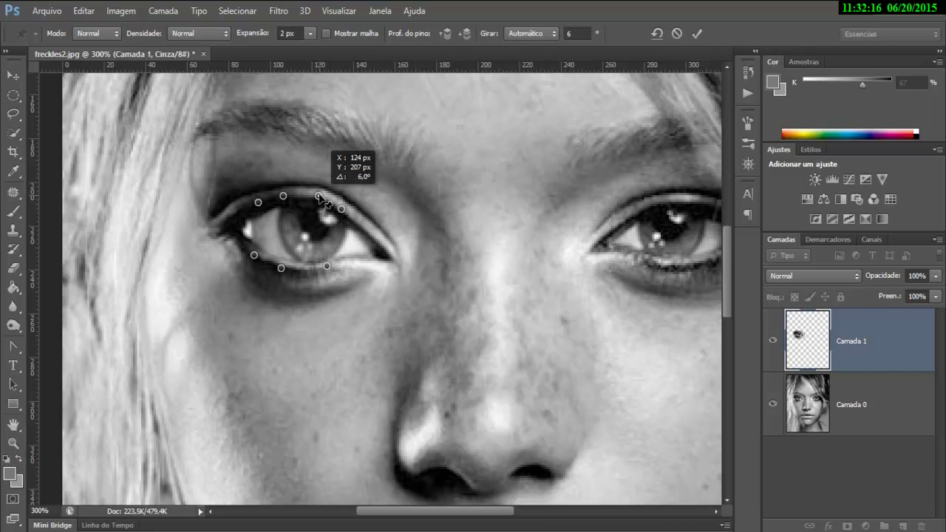
left_click_drag(345, 211, 346, 209)
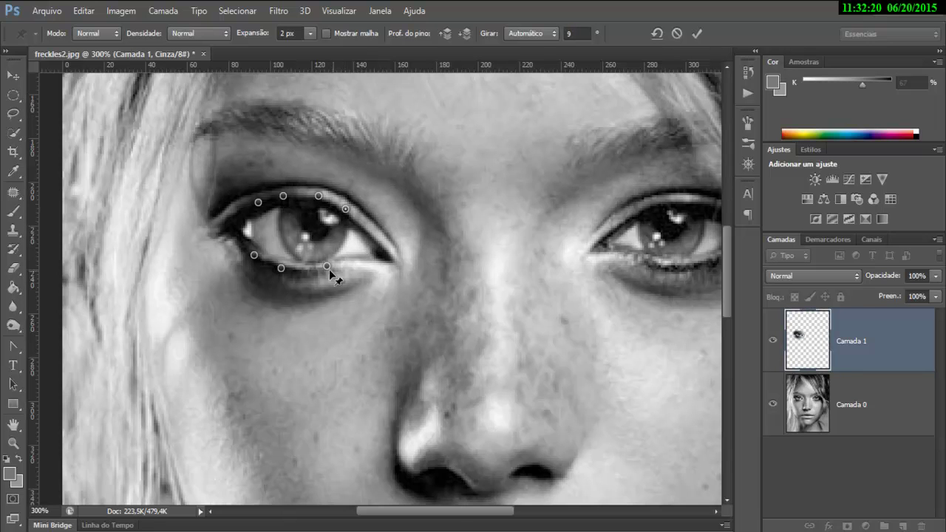
- Try to add a Puppet Warp pin between the outermost upper-eyelid pin and the eye's outer corner
left_click(246, 210)
left_click(474, 224)
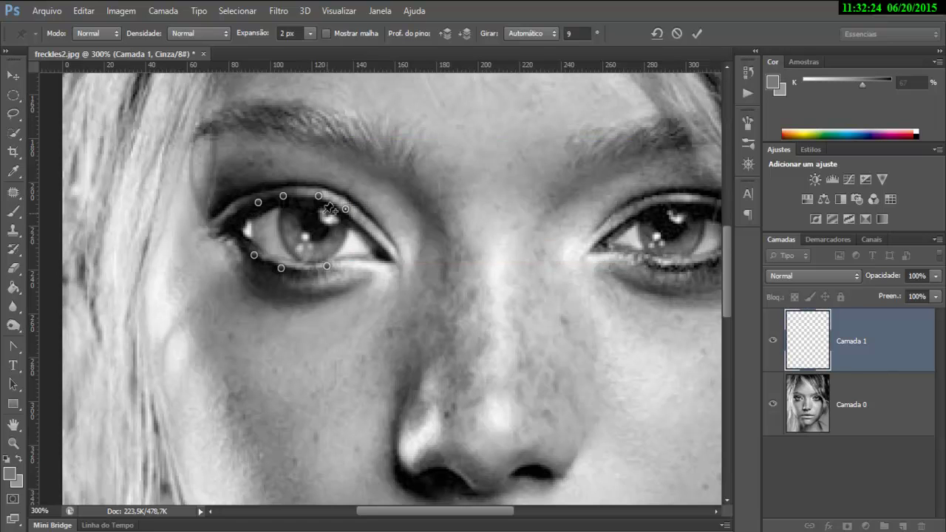
left_click(242, 207)
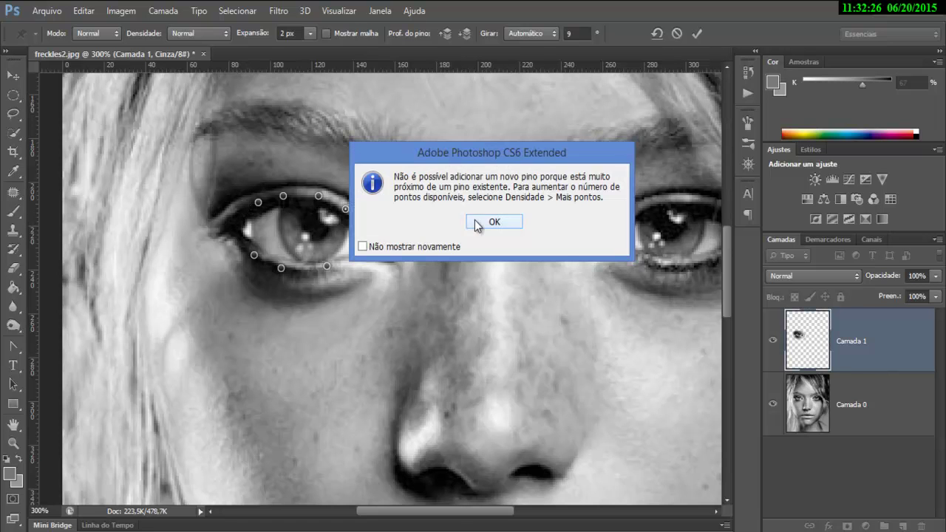
left_click(478, 225)
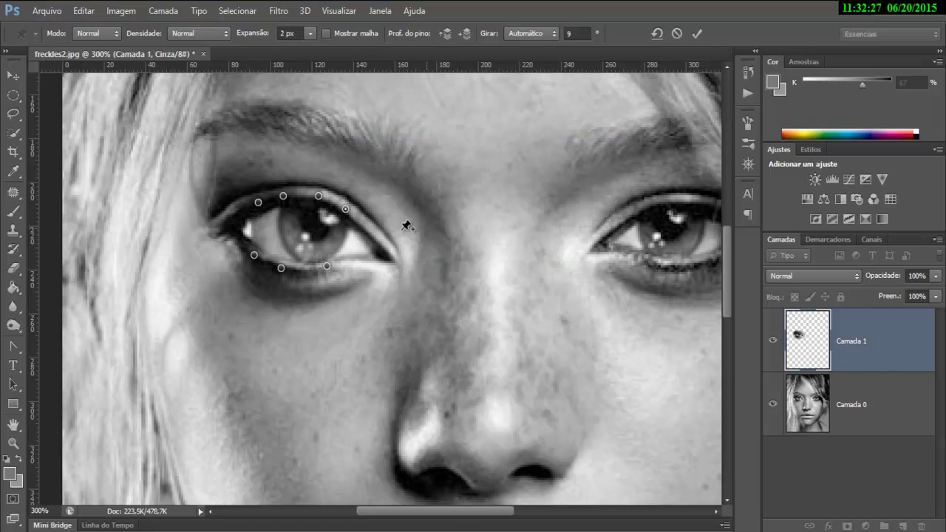
left_click(242, 212)
left_click(488, 224)
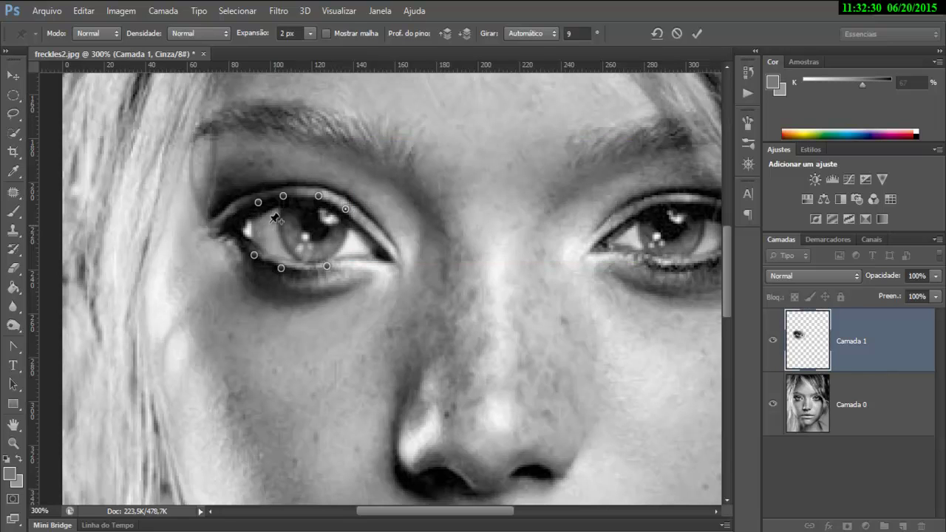
left_click(235, 216)
left_click(498, 222)
left_click(227, 220)
left_click(473, 224)
left_click(255, 218)
left_click(470, 224)
- Add a Puppet Warp pin at the eye's outer corner and move it slightly inward toward the iris
left_click(223, 231)
left_click_drag(224, 232, 230, 232)
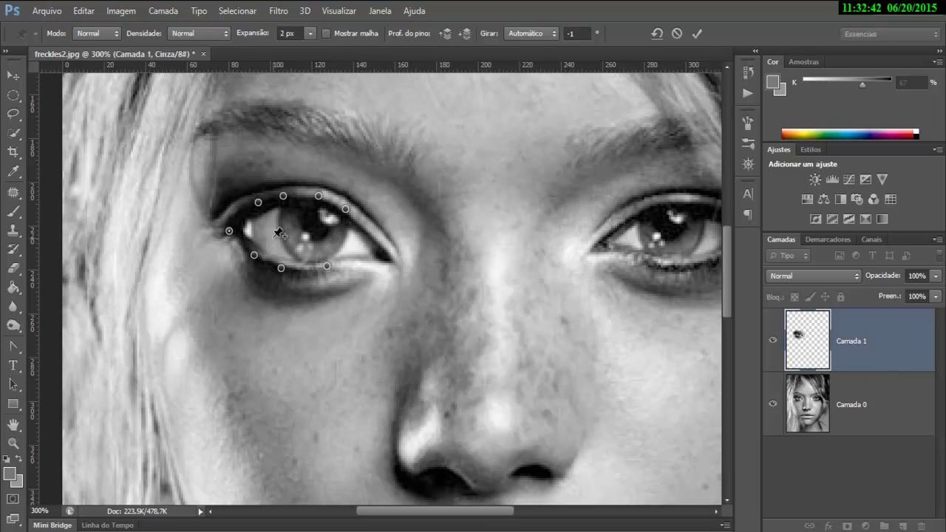
- Replace the outermost upper-eyelid pin with one slightly higher above the lash line and lower it slightly
right_click(258, 208)
left_click(265, 214)
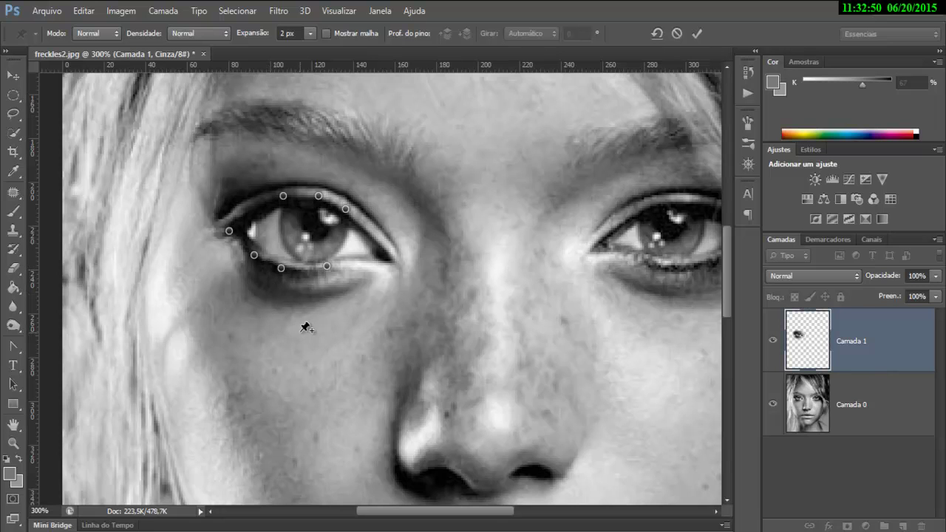
left_click(250, 190)
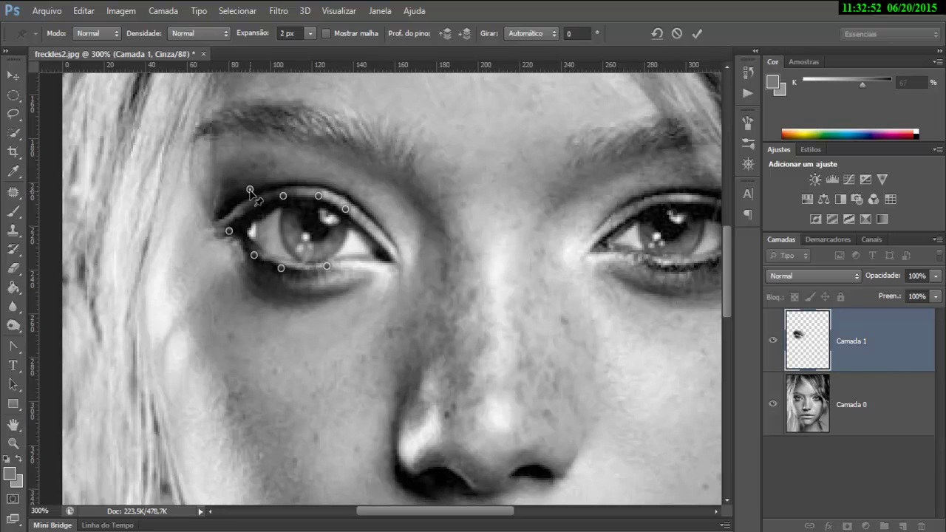
left_click_drag(250, 189, 252, 193)
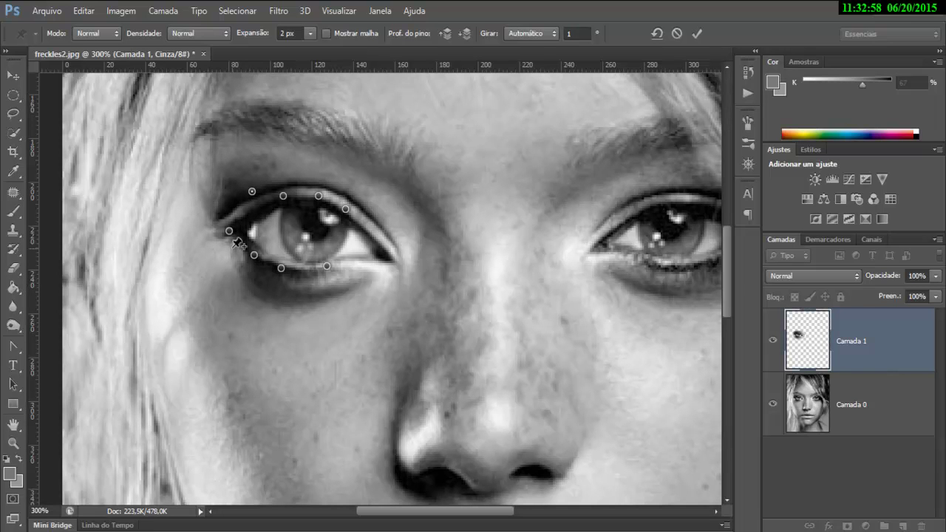
- Replace the pin above the outer lash line with one nearer the outer corner and shift it slightly down and inward
right_click(253, 192)
left_click(298, 201)
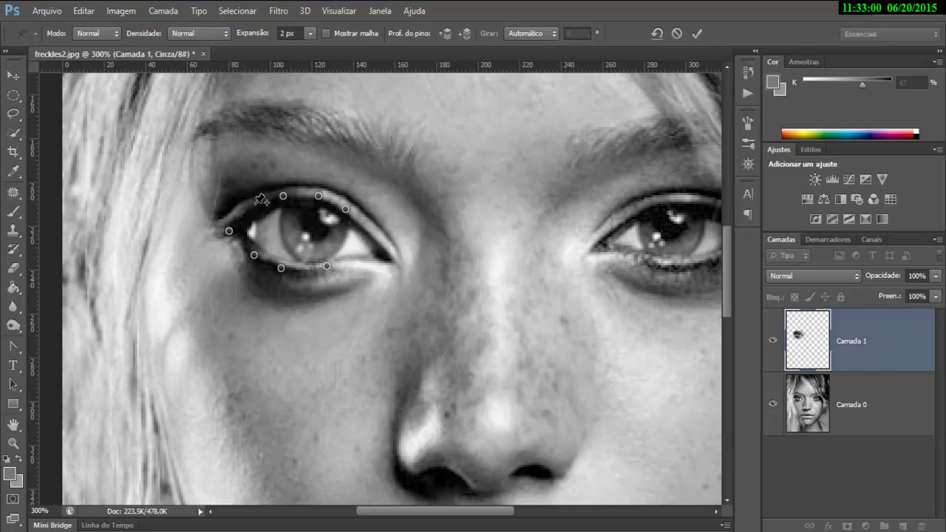
left_click(242, 199)
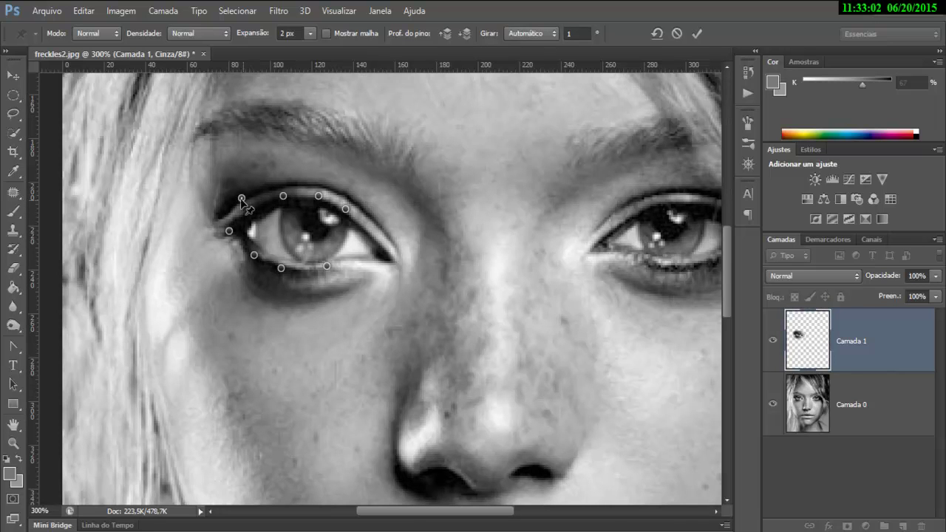
left_click_drag(242, 200, 244, 203)
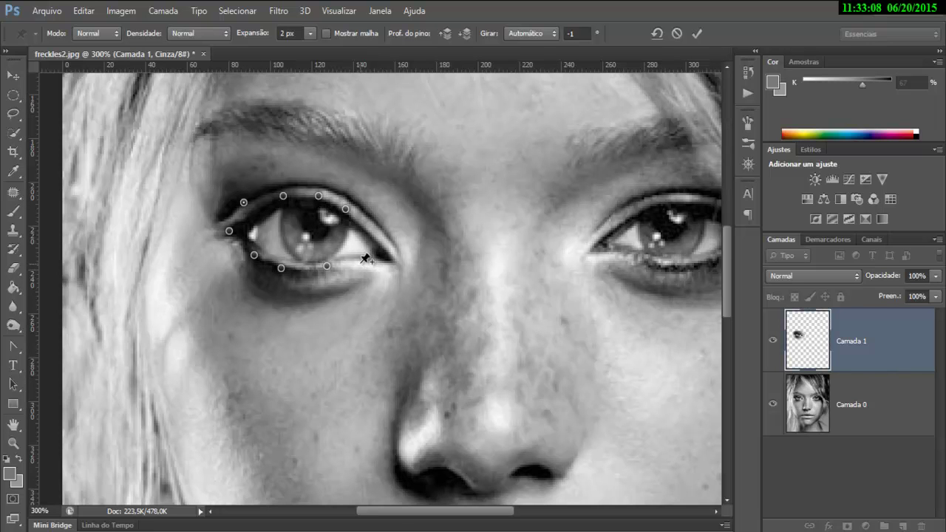
- Add a Puppet Warp pin above the middle of the upper eyelid, raise it slightly, and apply the warp
left_click(303, 175)
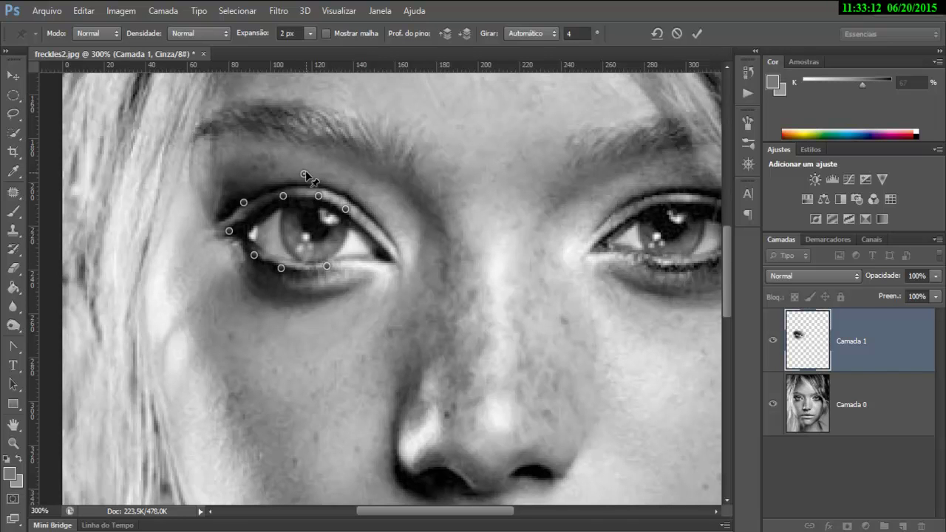
left_click_drag(305, 173, 308, 169)
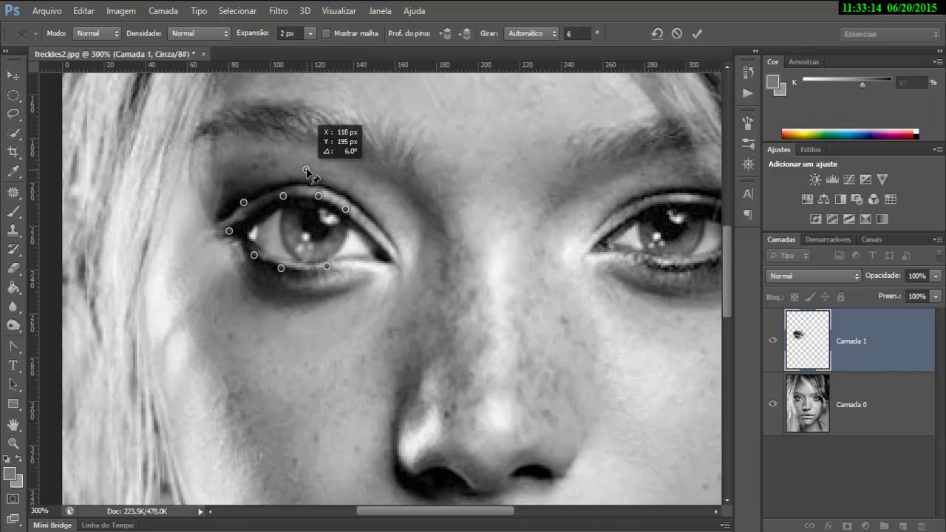
left_click_drag(306, 169, 306, 169)
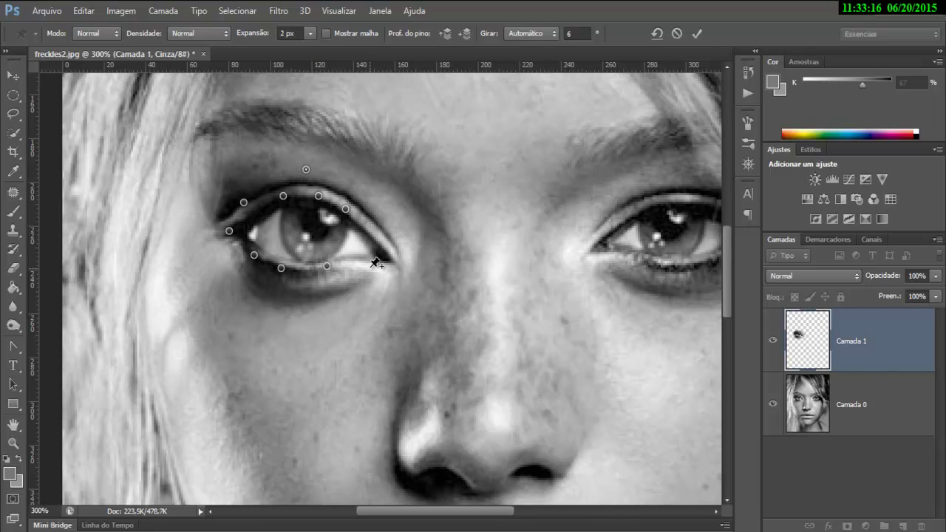
left_click(697, 33)
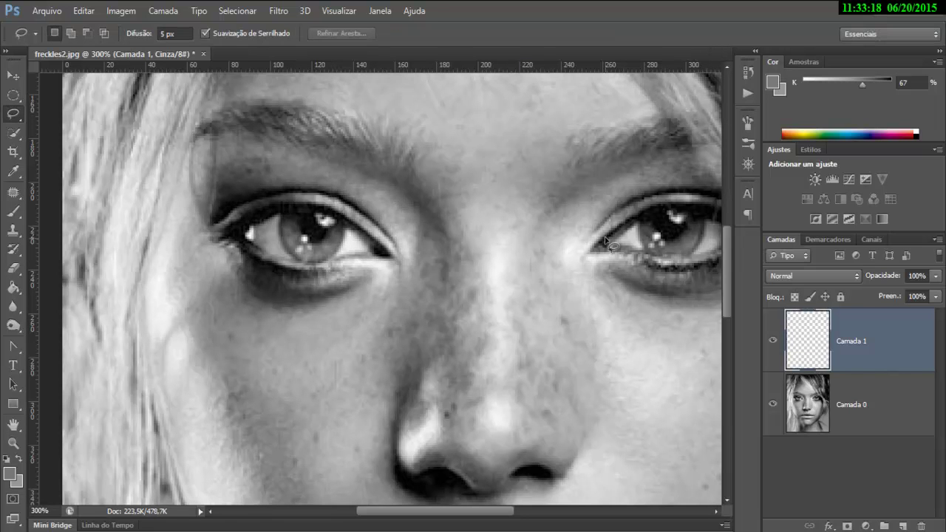
- Move the warped eye layer slightly down and nudge it 2 px left to align it with the face
left_click(383, 270, "ctrl+alt")
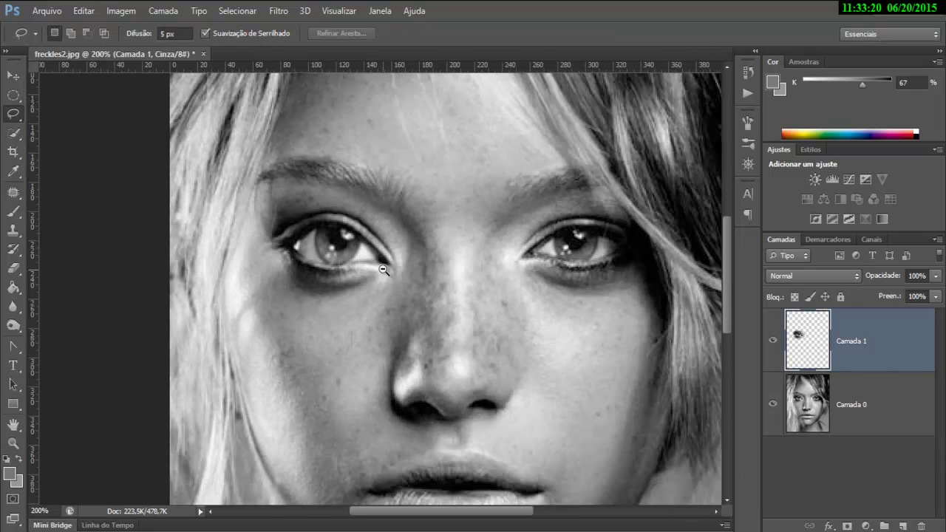
left_click(384, 270, "ctrl+alt")
left_click(12, 75)
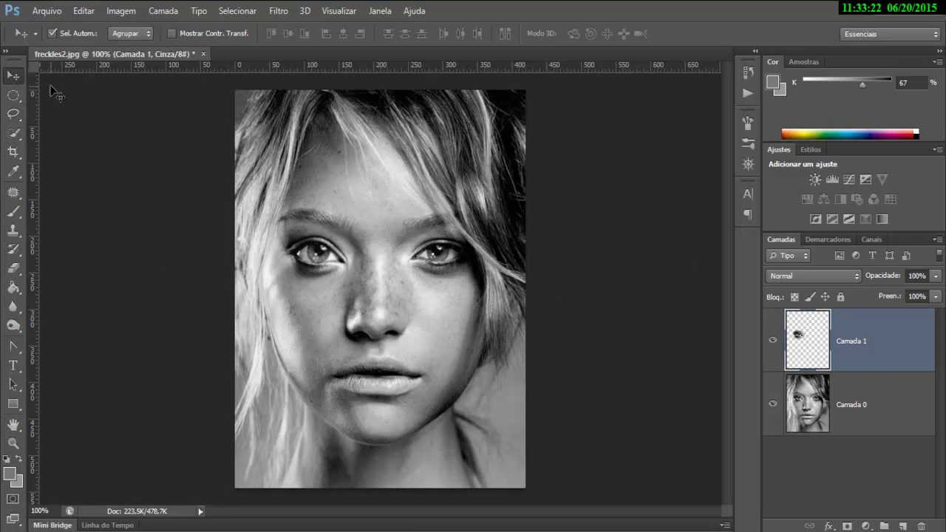
left_click_drag(318, 255, 319, 265)
key("Left")
key("Left")
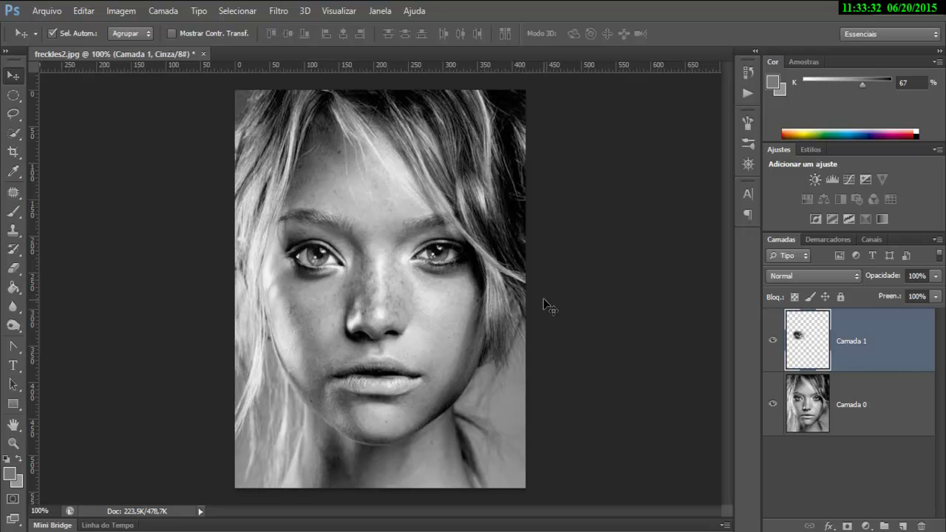